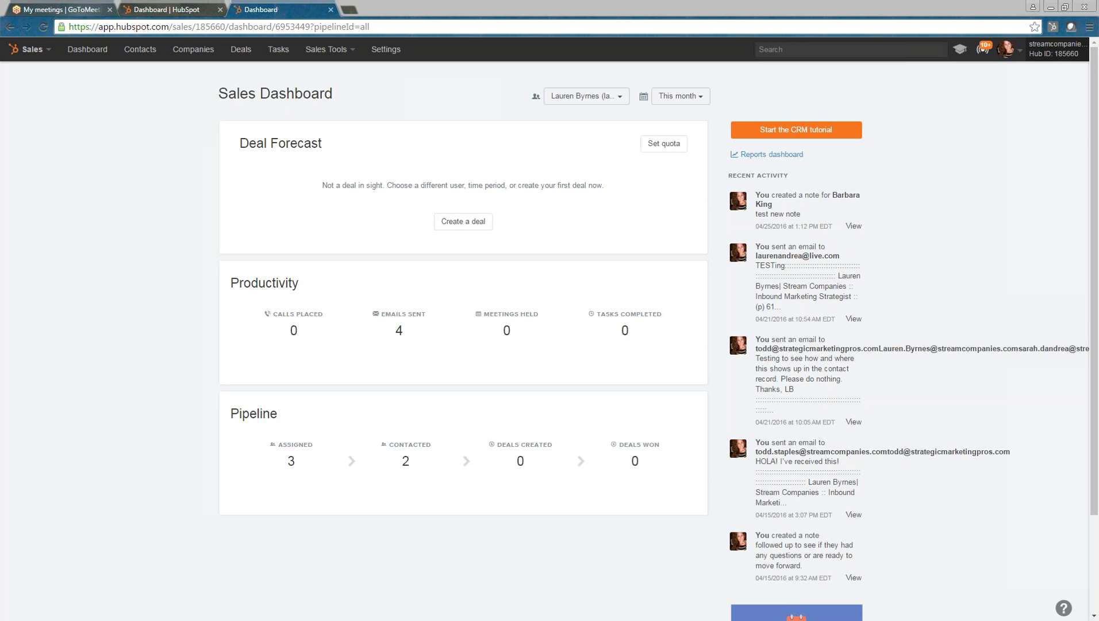
Step: Open the Contacts list and move the Lead Status column ahead of the Phone column
click(152, 55)
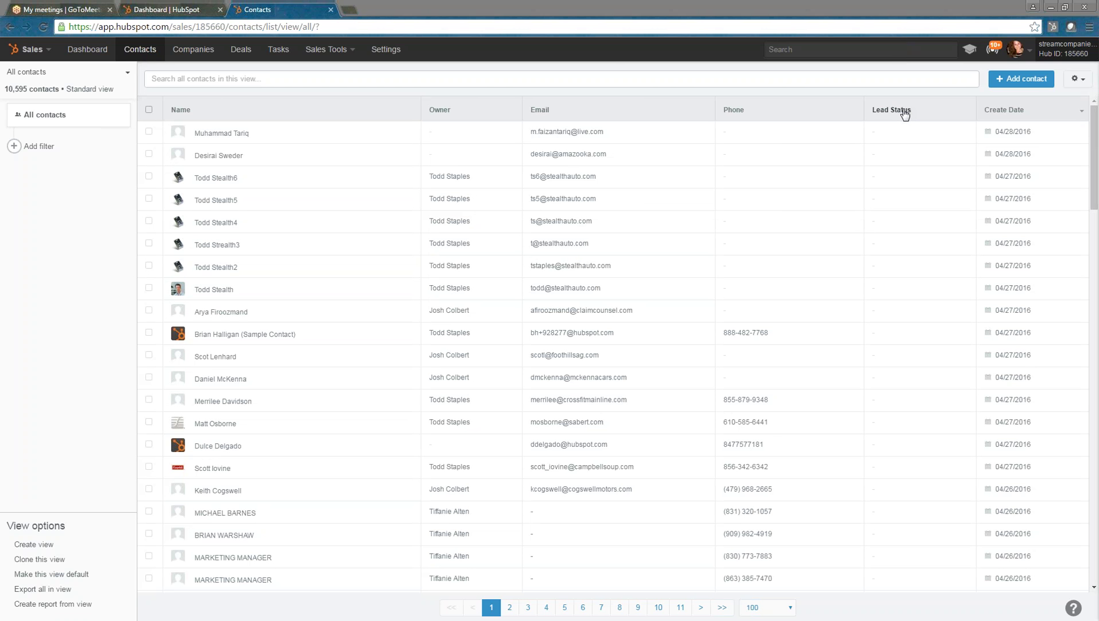
drag(904, 114, 745, 102)
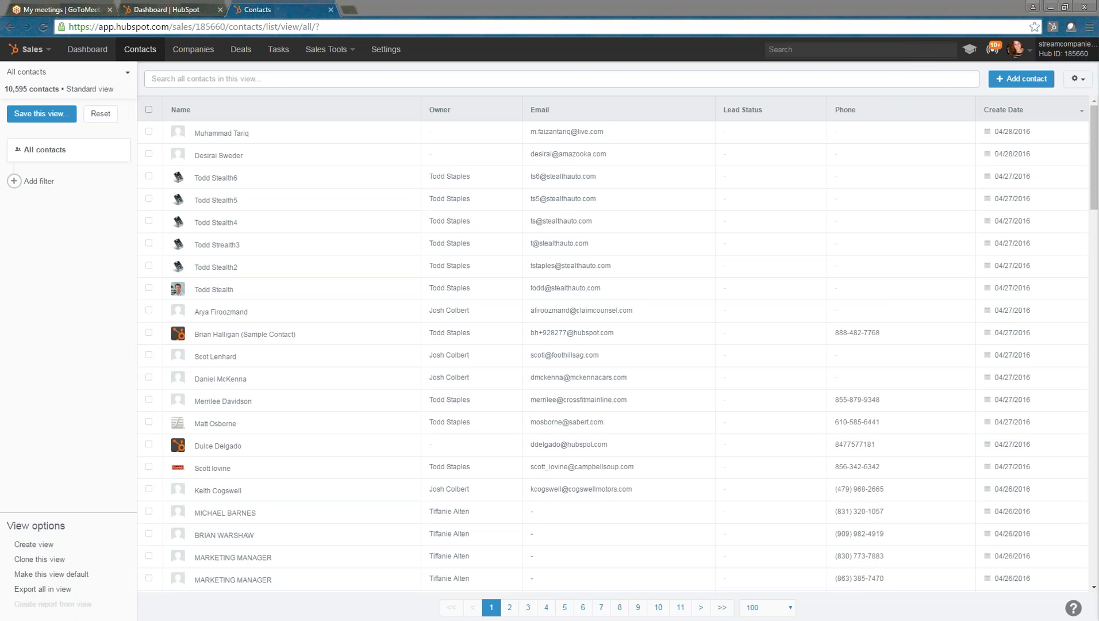
click(1070, 81)
click(1012, 104)
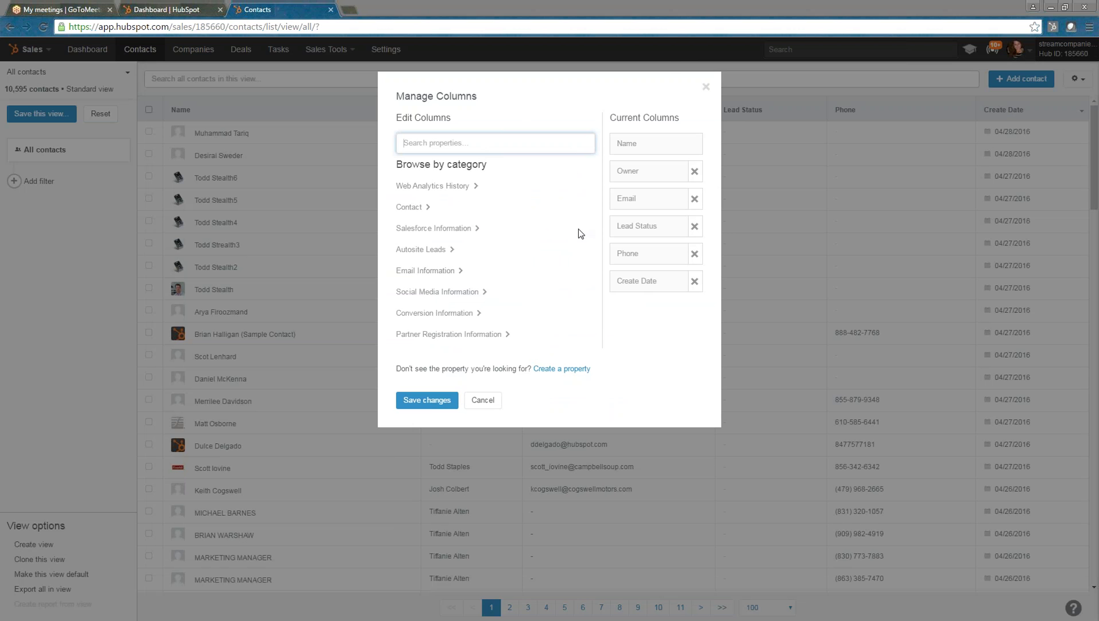
drag(644, 281, 608, 277)
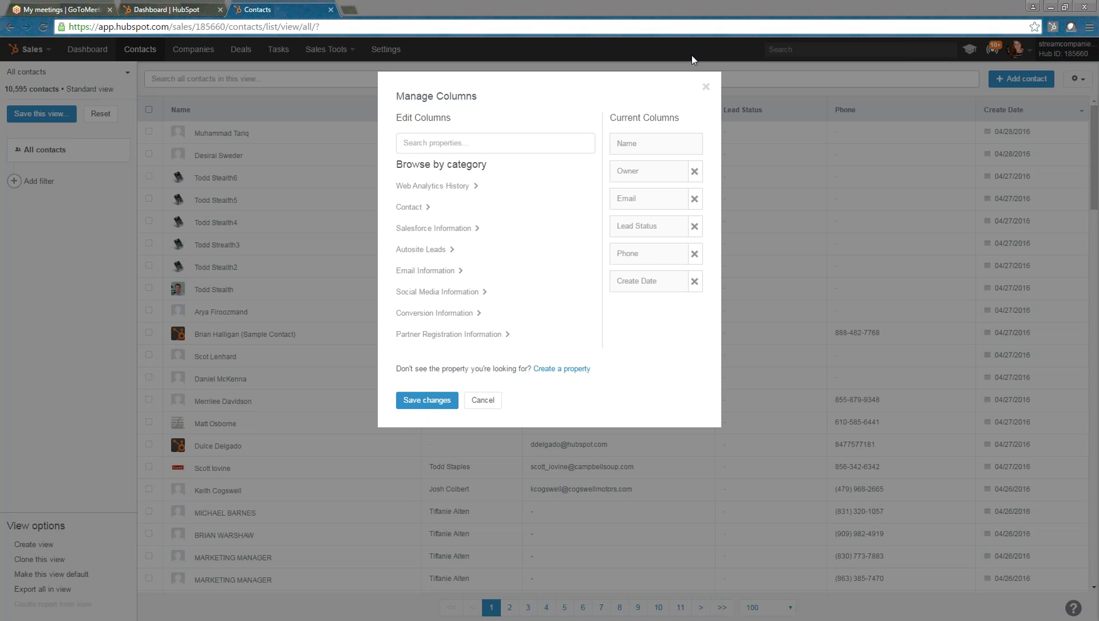
click(706, 87)
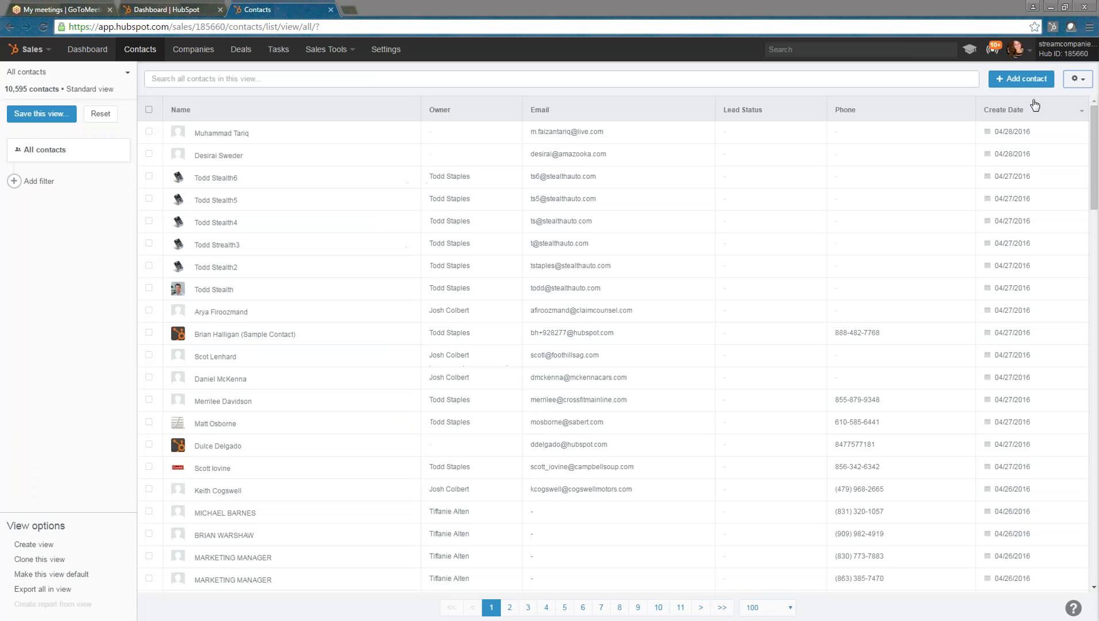
Step: Add the Annual Revenue property from the Contact category as the last column of the contacts list and save the changes
click(1081, 86)
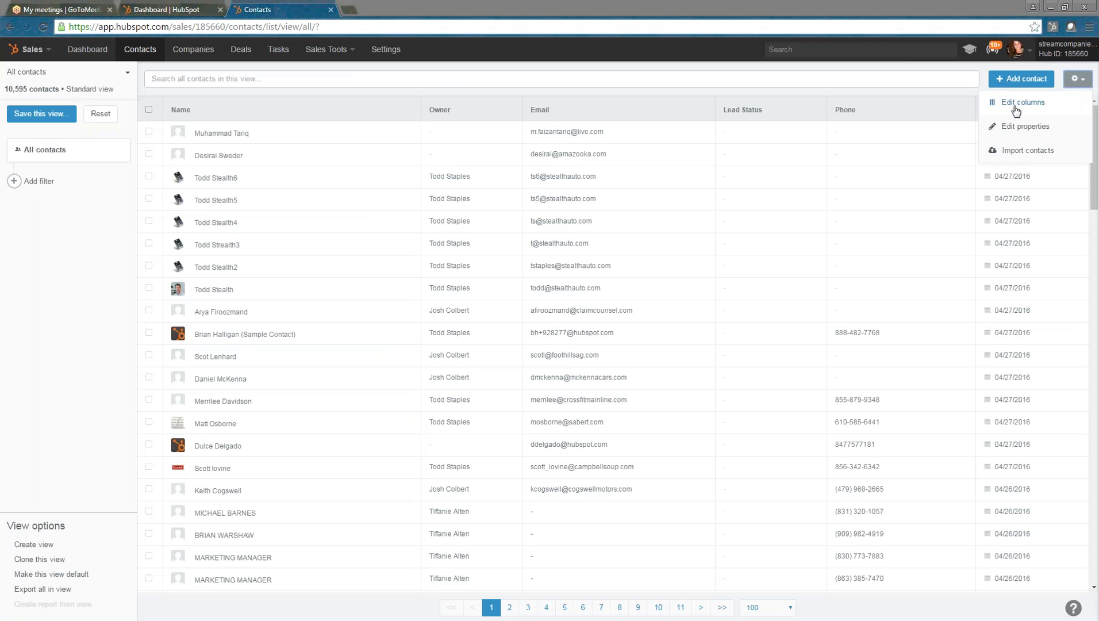
click(1017, 103)
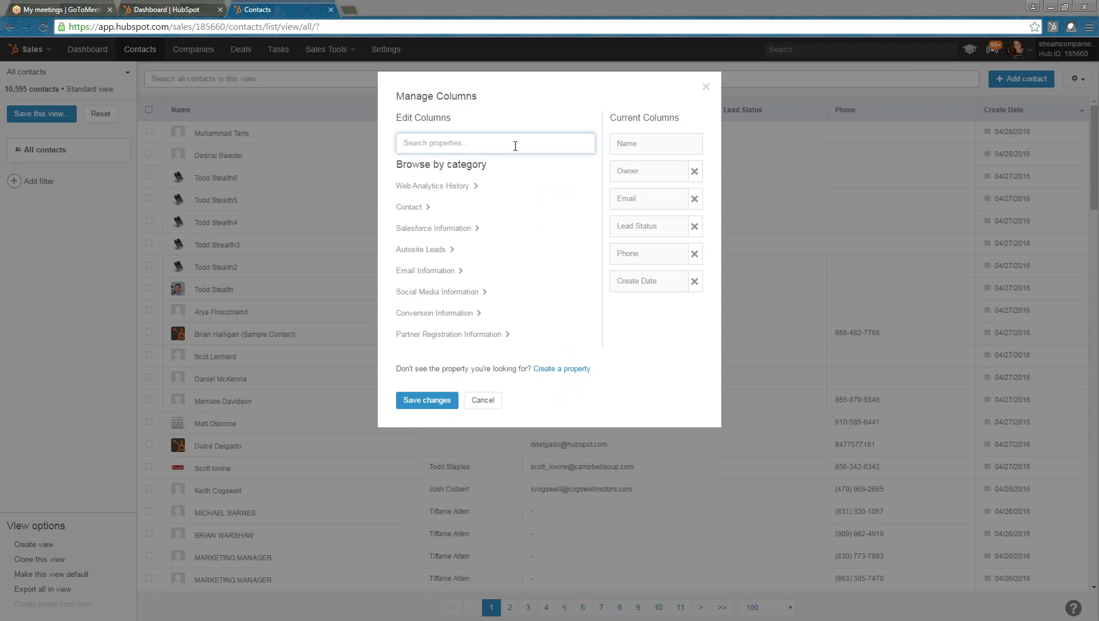
click(424, 208)
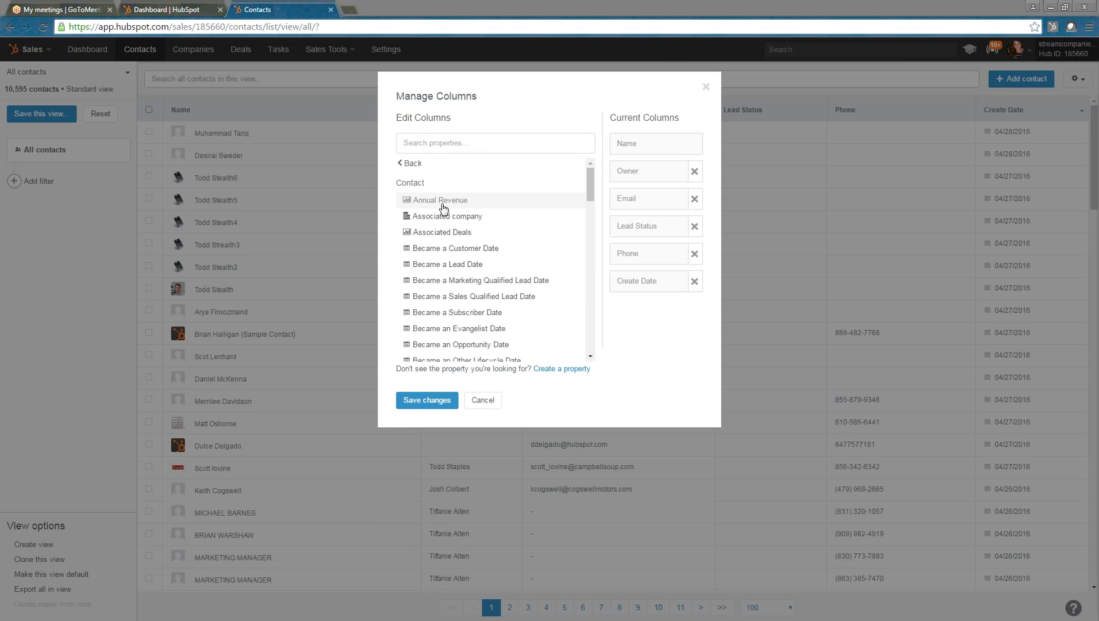
drag(444, 205, 657, 319)
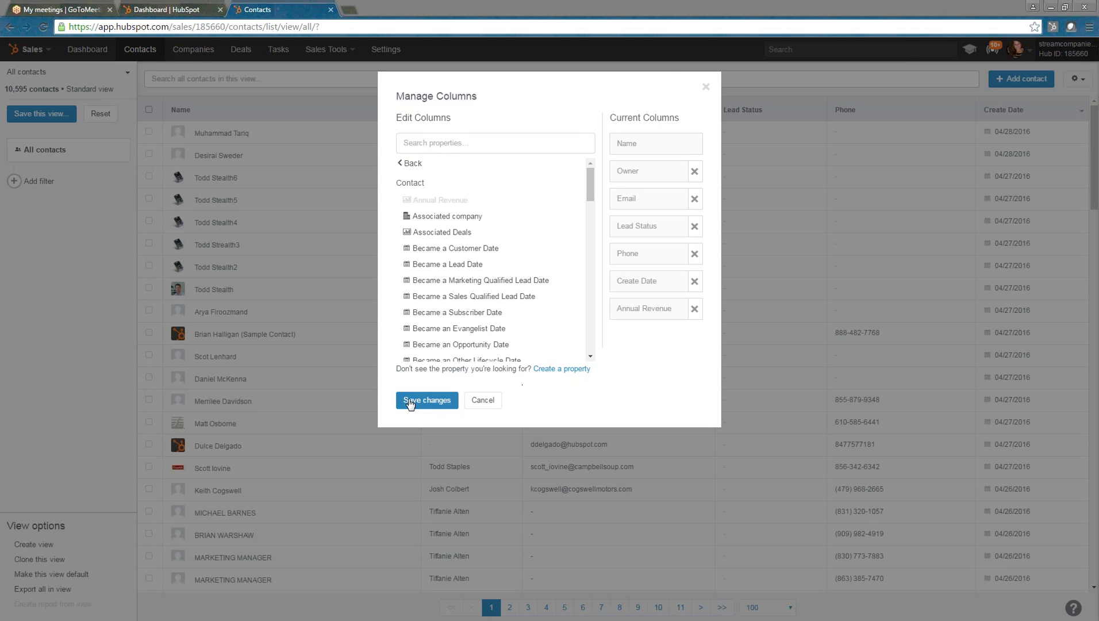
click(448, 400)
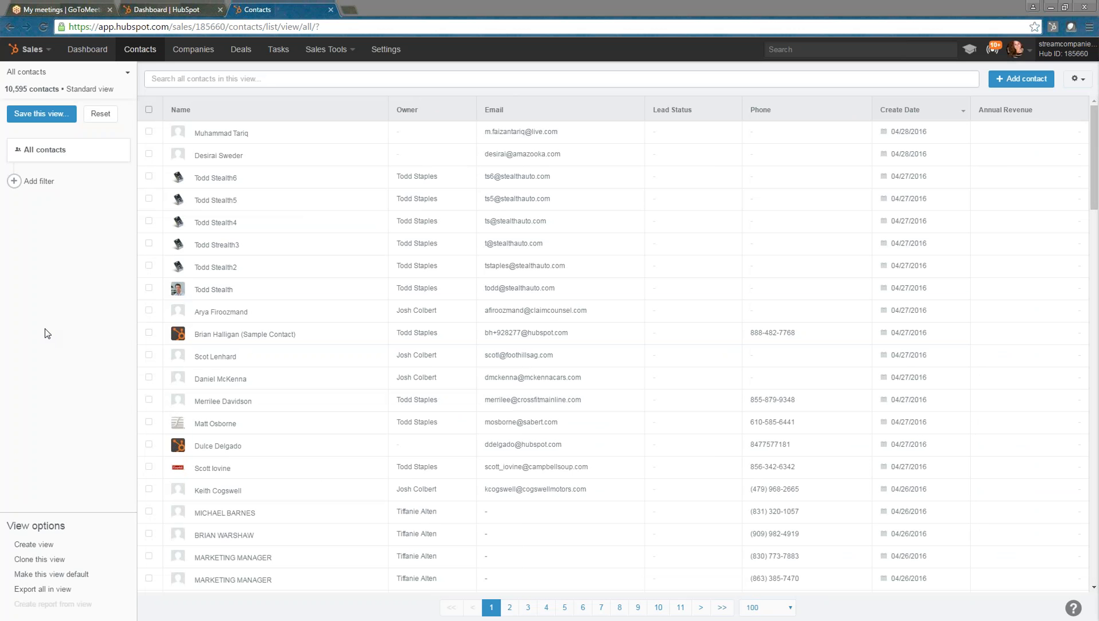
Step: Open the Companies list and look over the available sales tools
click(191, 51)
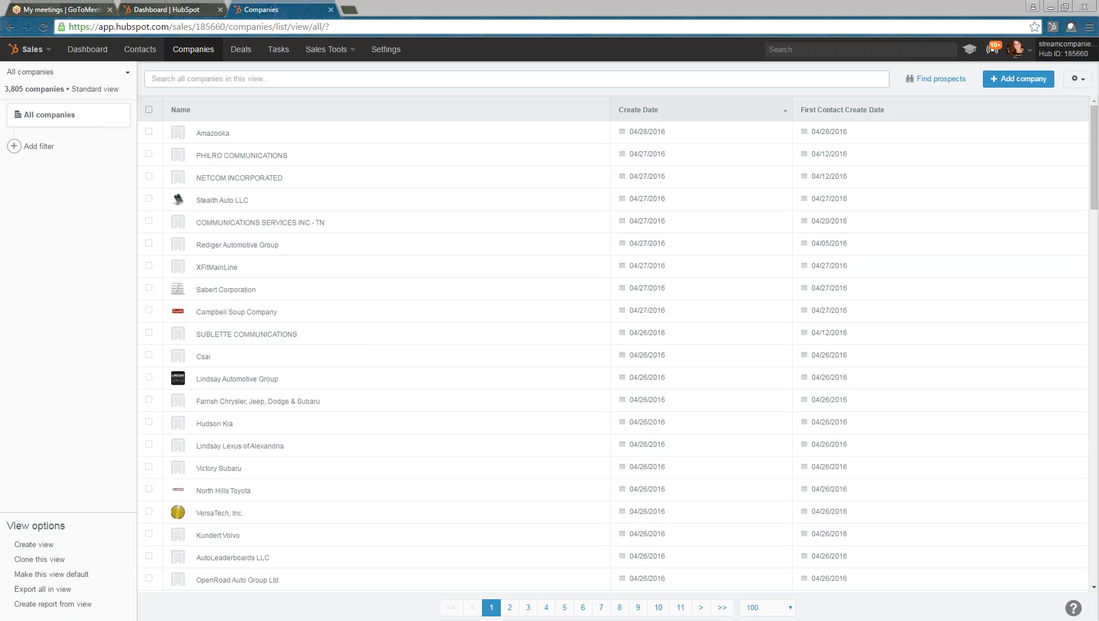
click(339, 46)
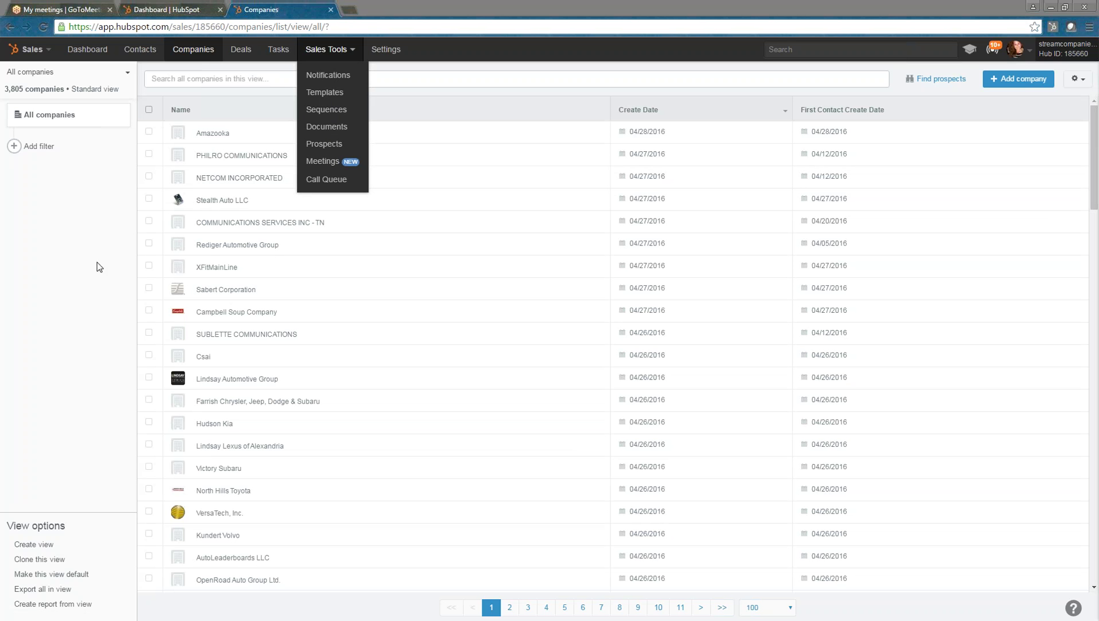
click(67, 286)
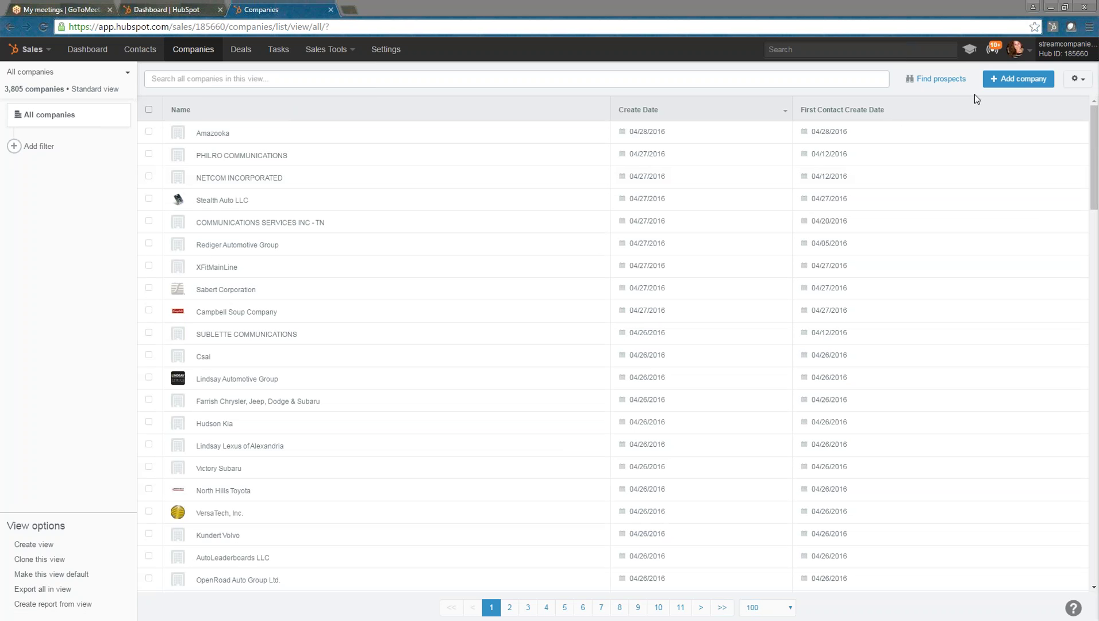
click(348, 51)
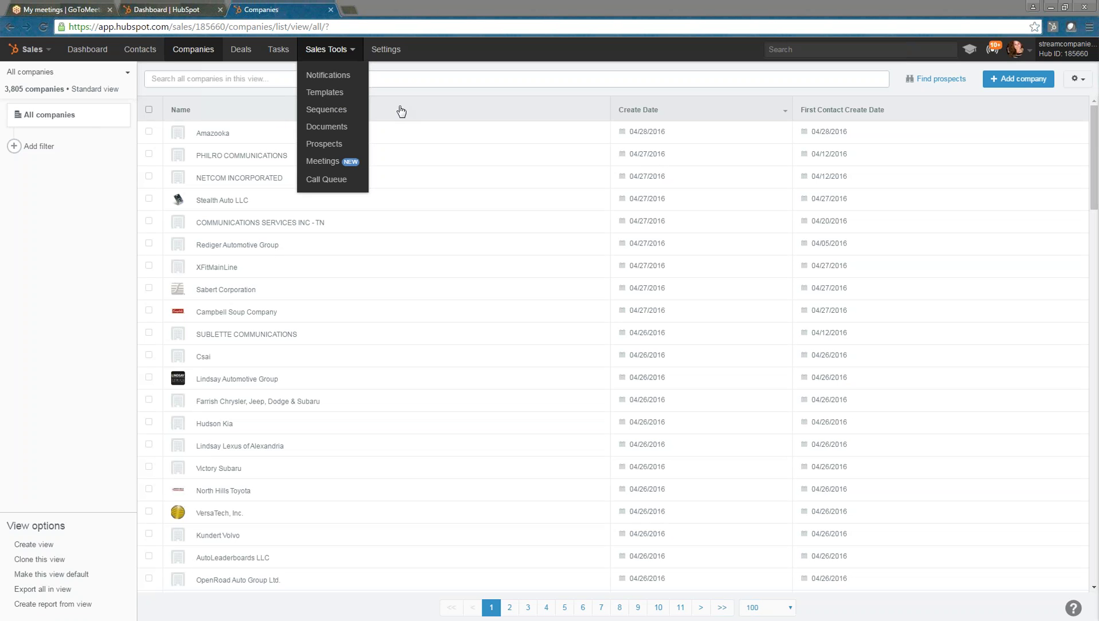
click(47, 284)
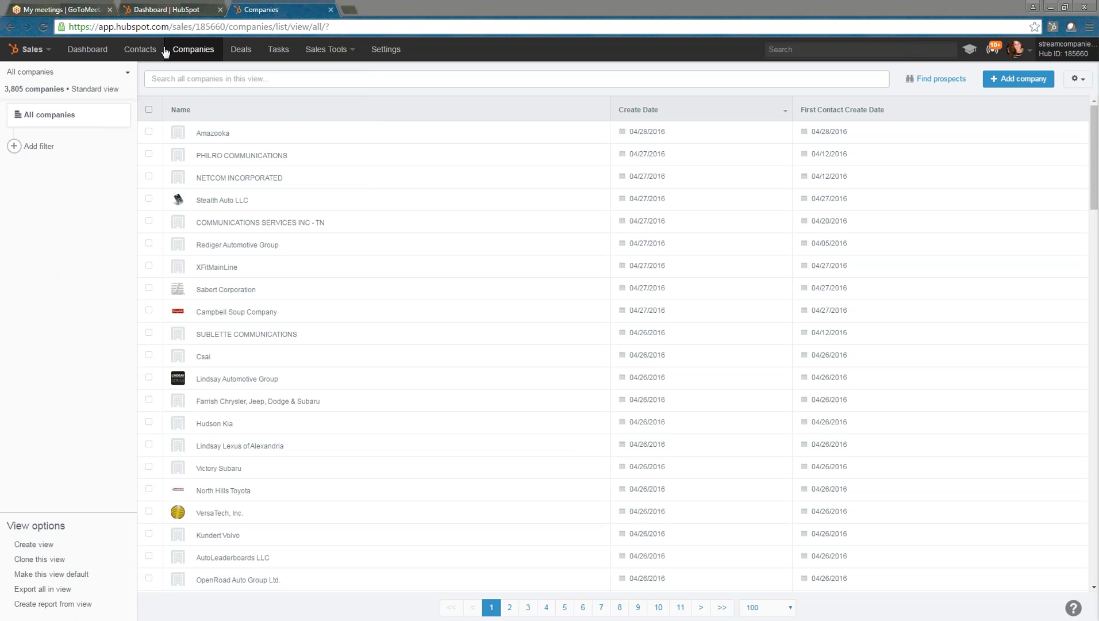
Step: Open the Amazooka company record and review its properties, deals, contacts and attachments
click(214, 135)
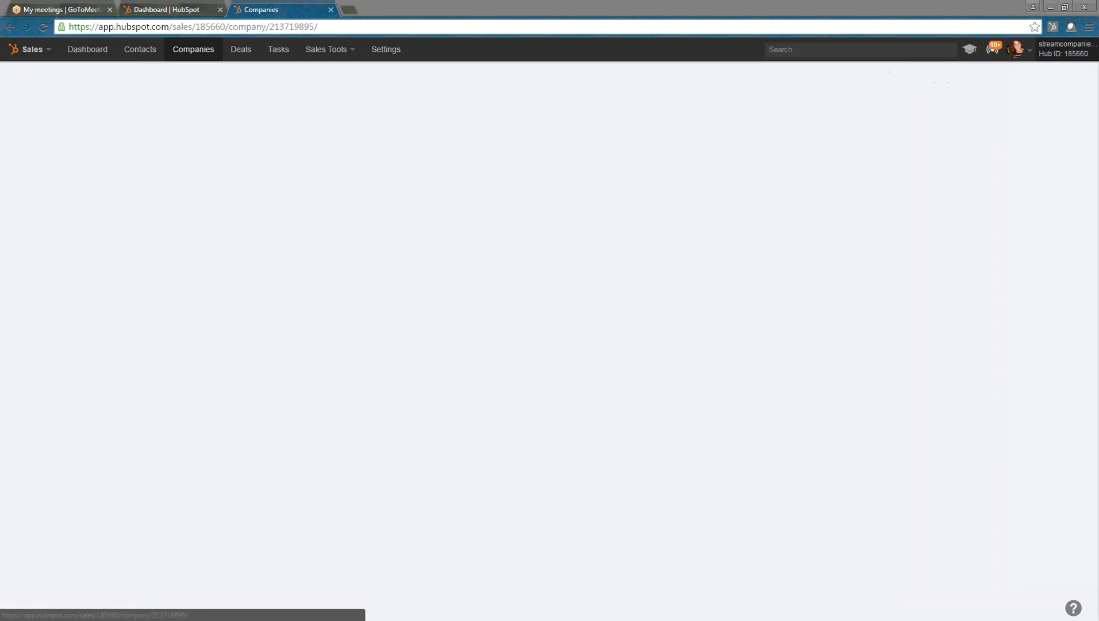
scroll(222, 230, down, 4)
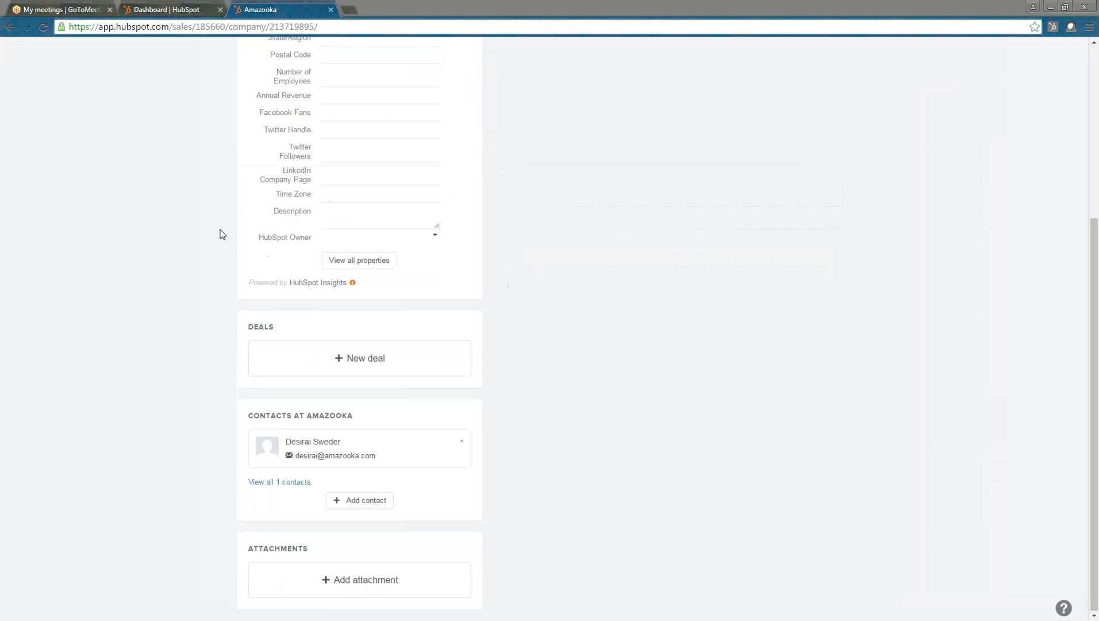
scroll(221, 233, up, 4)
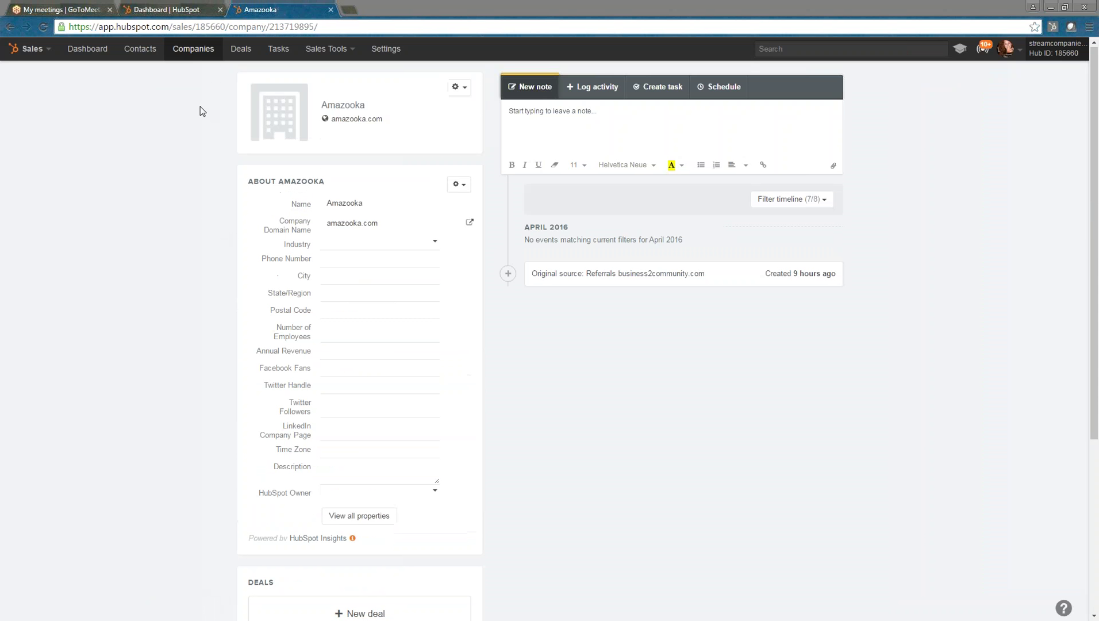
Step: Return to the Contacts list and browse through the contact rows
click(139, 45)
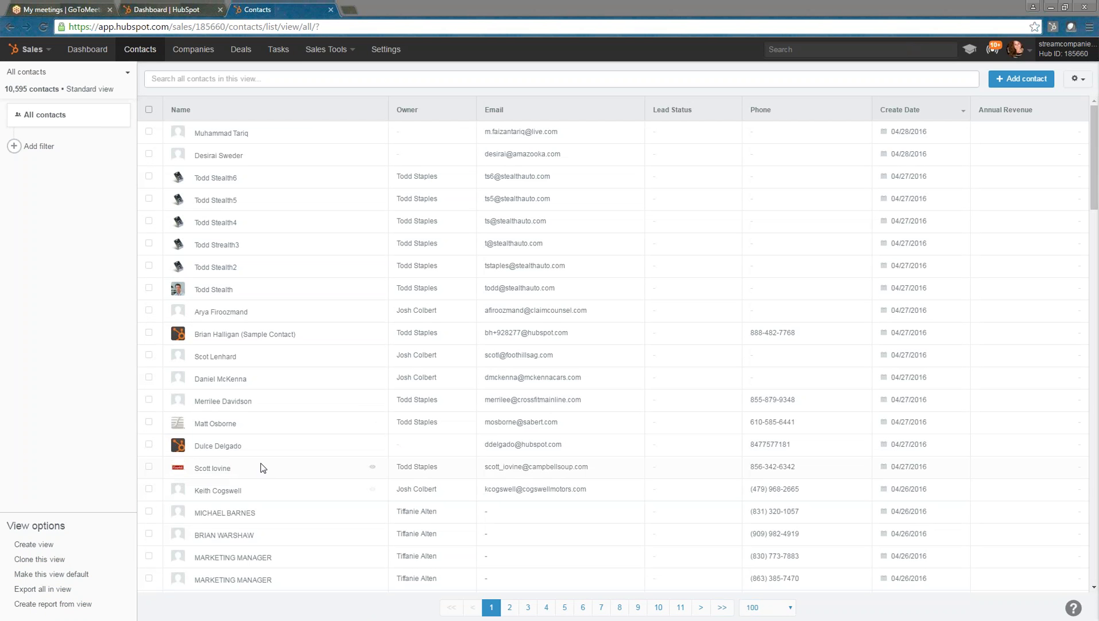
scroll(263, 465, down, 1)
scroll(263, 465, down, 2)
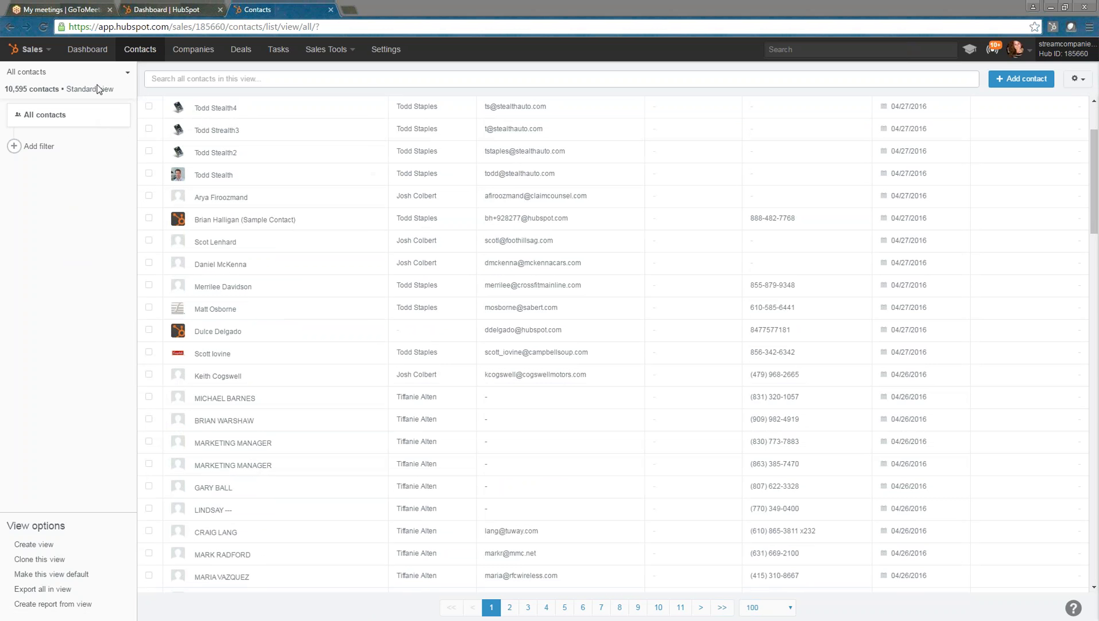
Step: Open the reports dashboard from the Sales Dashboard and examine the deal, lifecycle stage, activity and productivity reports
click(86, 49)
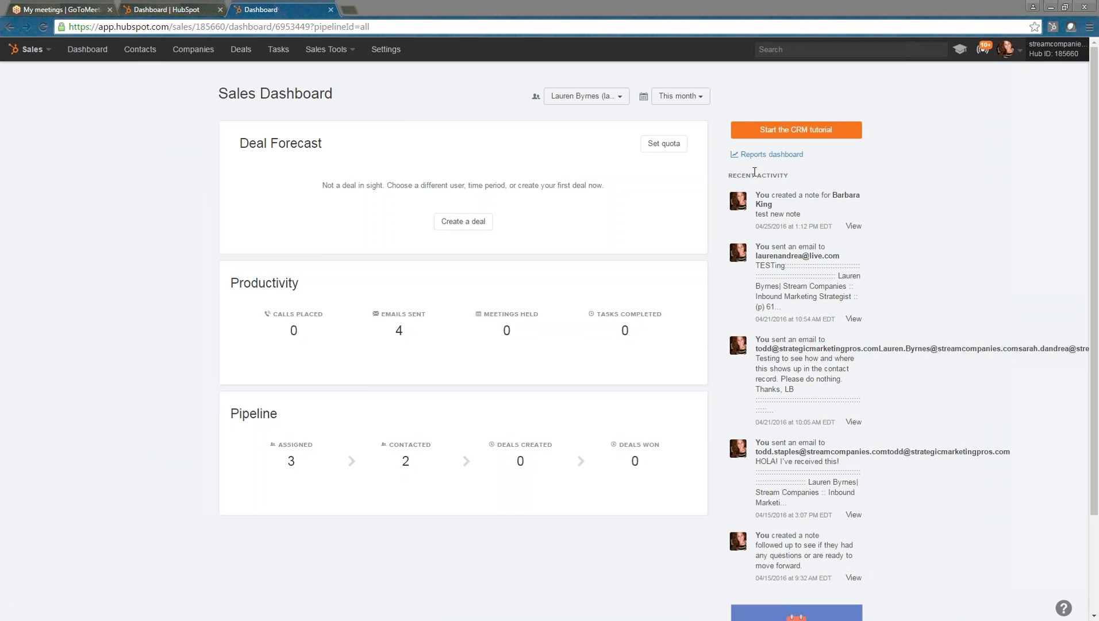
click(770, 154)
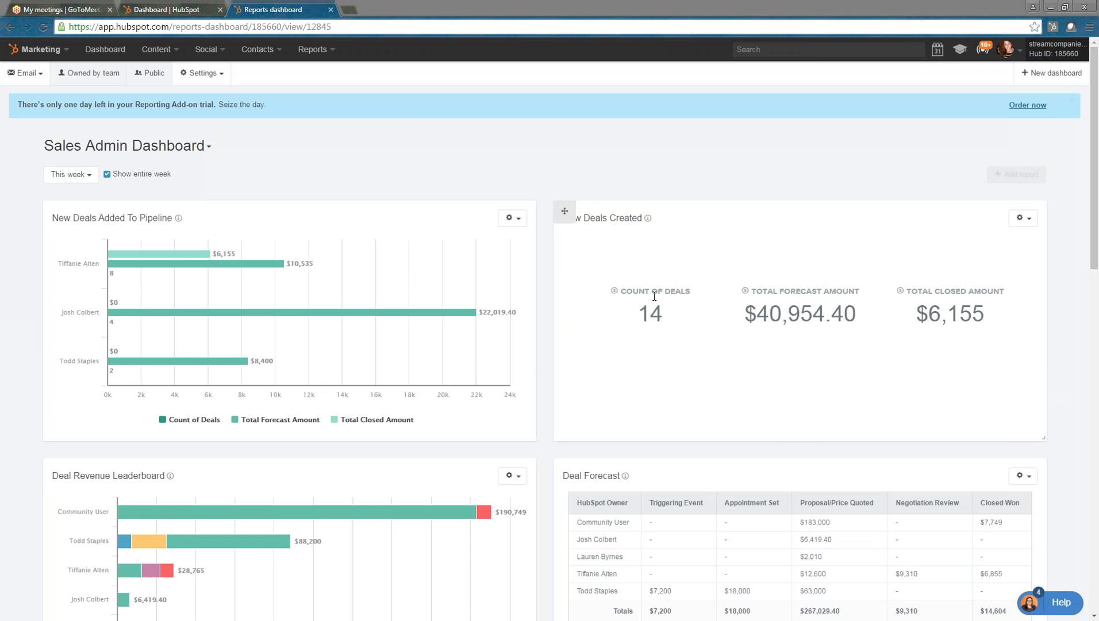
scroll(724, 327, down, 2)
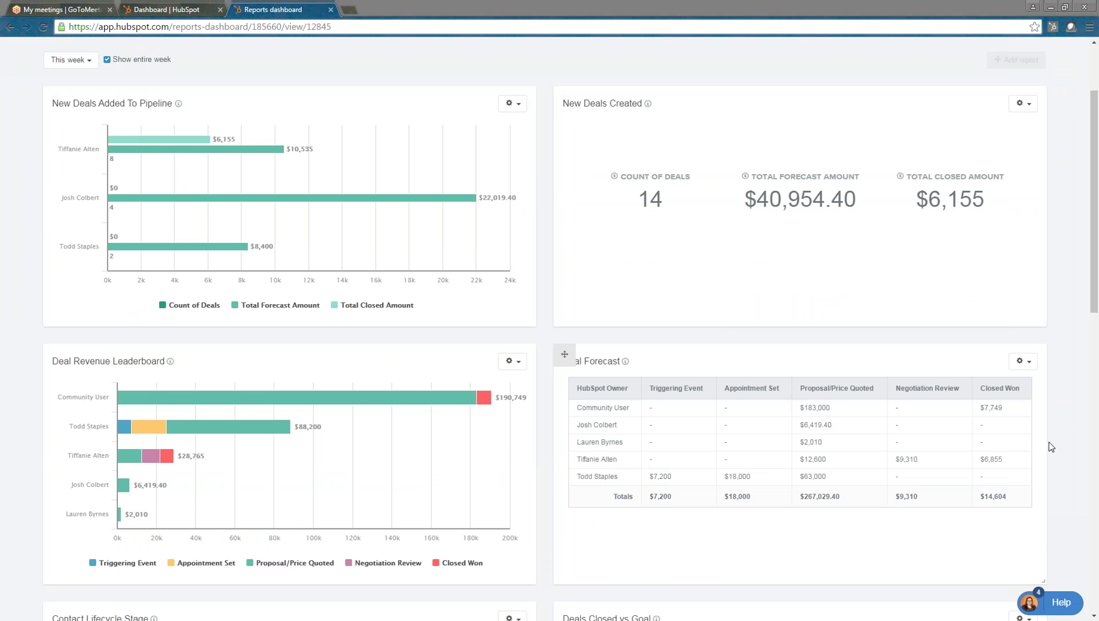
scroll(1075, 456, down, 2)
scroll(1078, 466, down, 6)
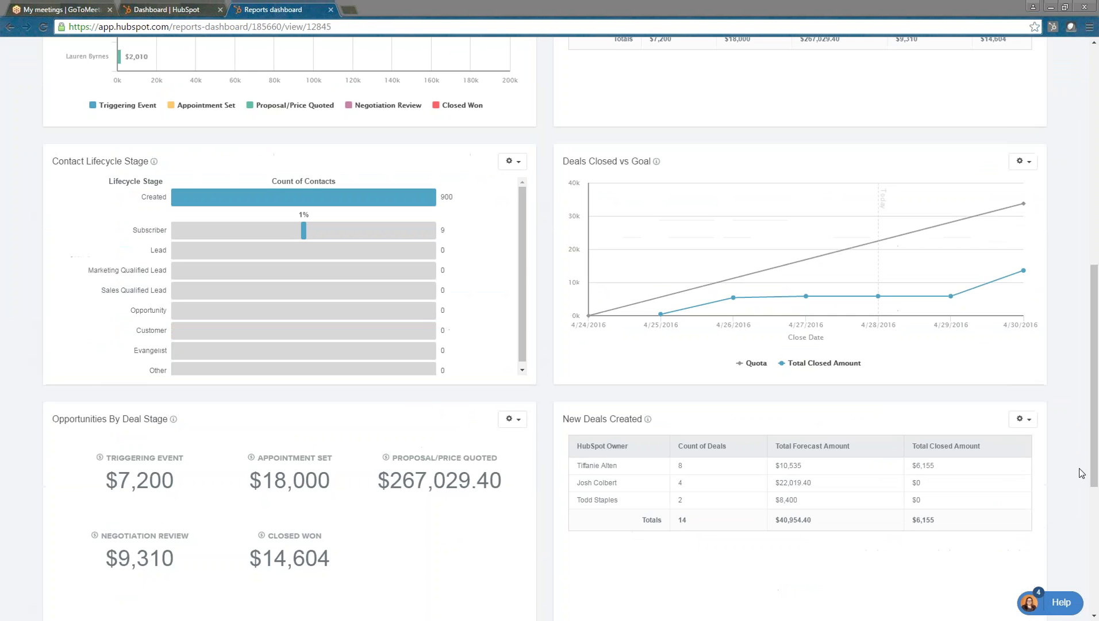
scroll(1058, 477, down, 3)
scroll(1054, 479, down, 3)
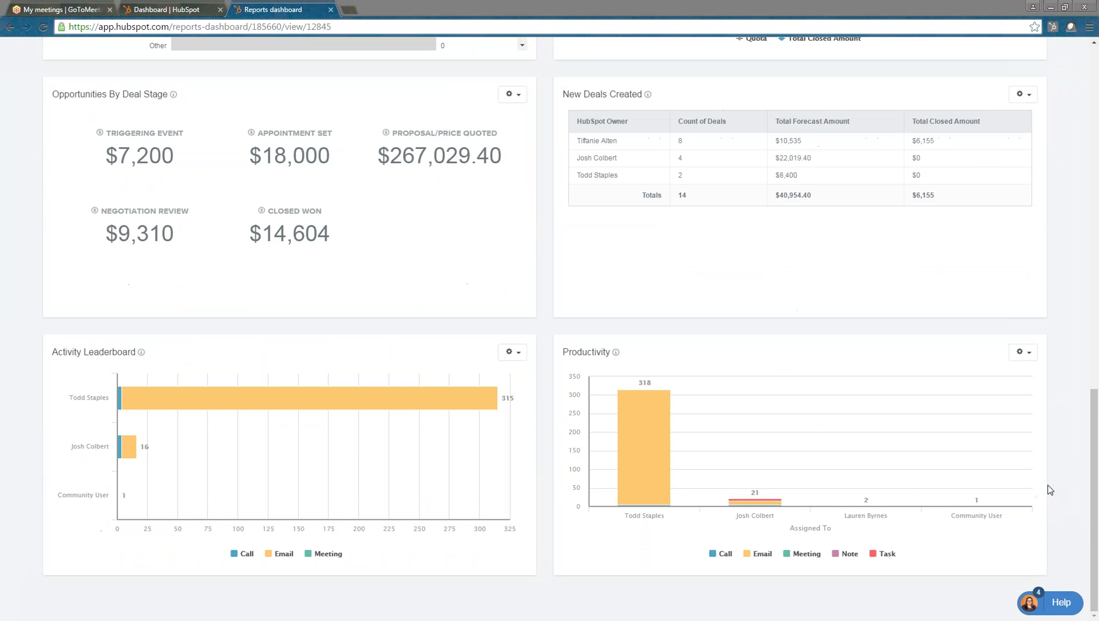
scroll(1050, 489, up, 15)
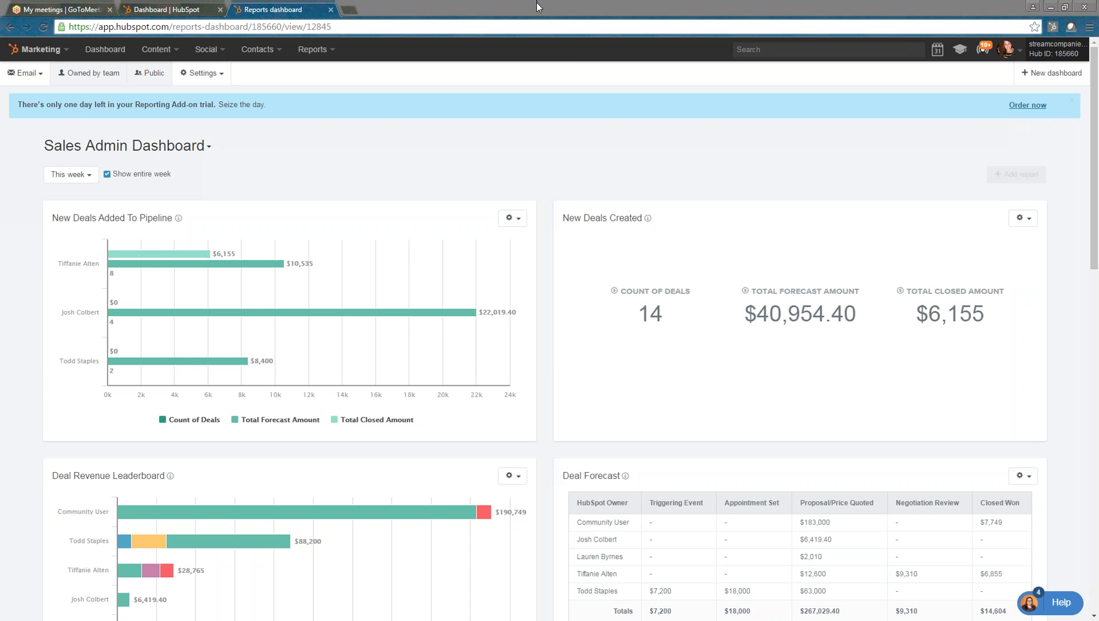
Step: Switch from the Marketing area back to the Sales area
click(58, 50)
click(25, 98)
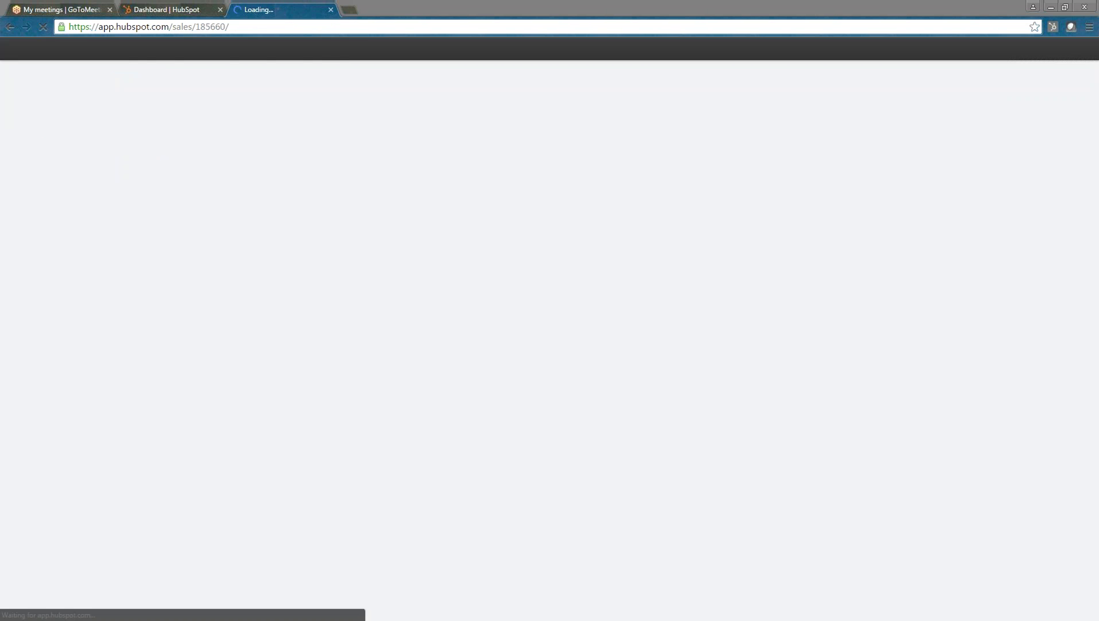